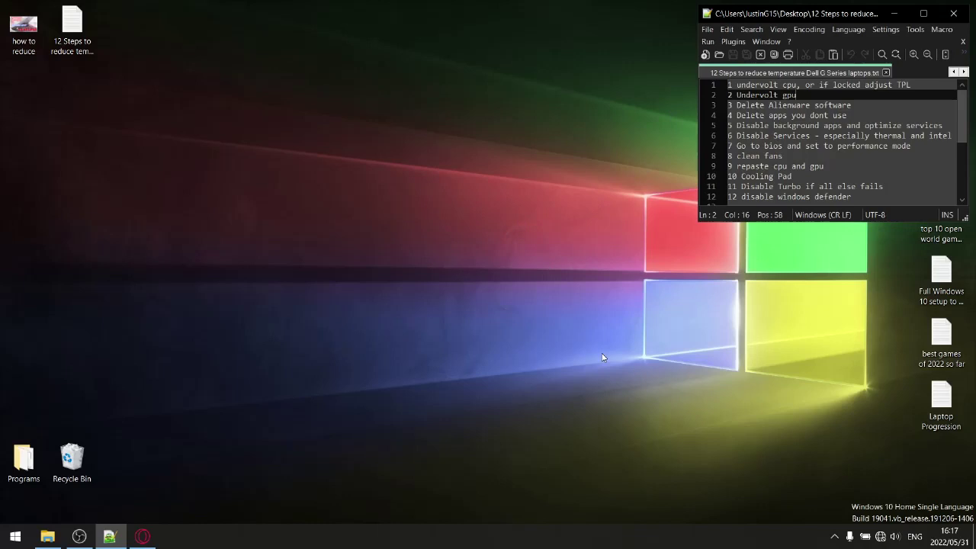
# Open MSI Afterburner and examine the GPU's voltage/frequency curve in the curve editor, closing the editor and minimizing the program when done
pyautogui.click(835, 537)
pyautogui.click(811, 512)
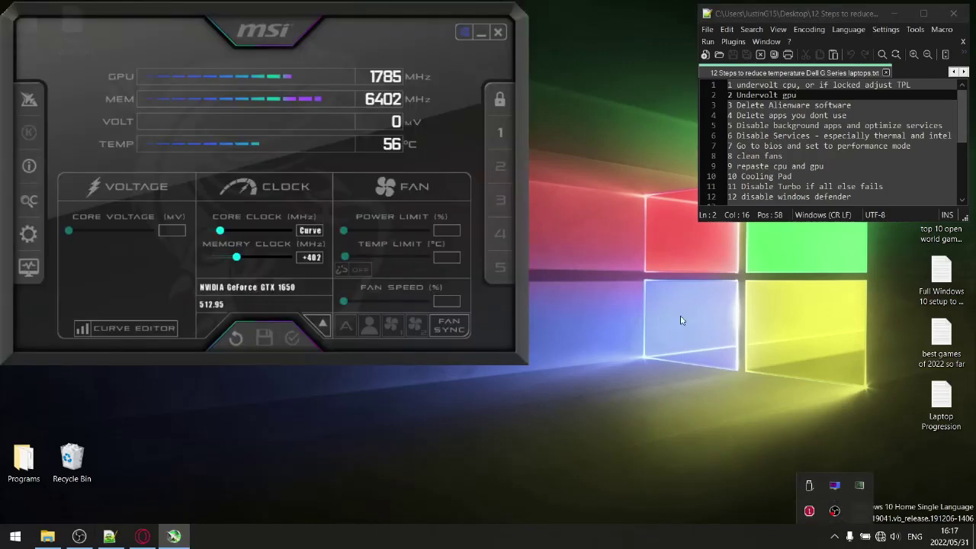
pyautogui.click(144, 328)
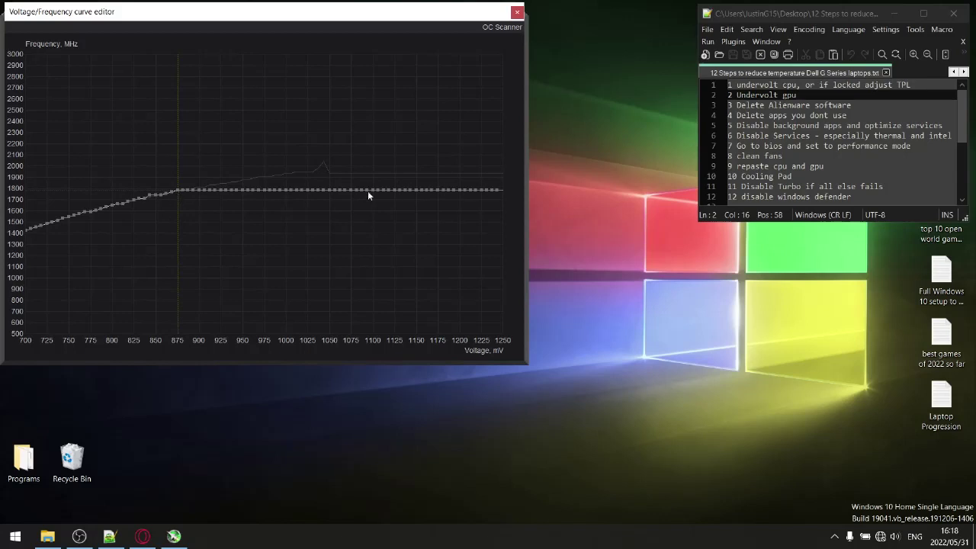
pyautogui.click(517, 12)
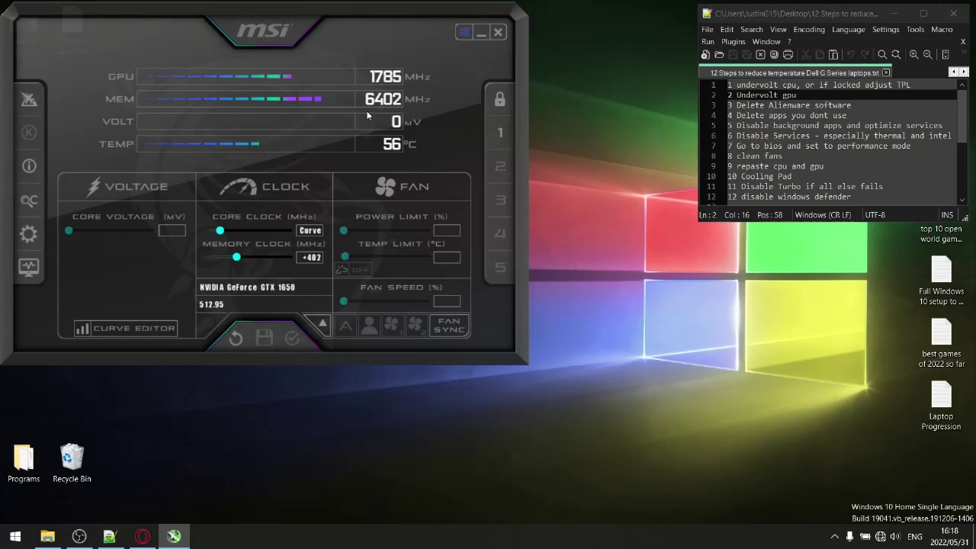
pyautogui.click(481, 35)
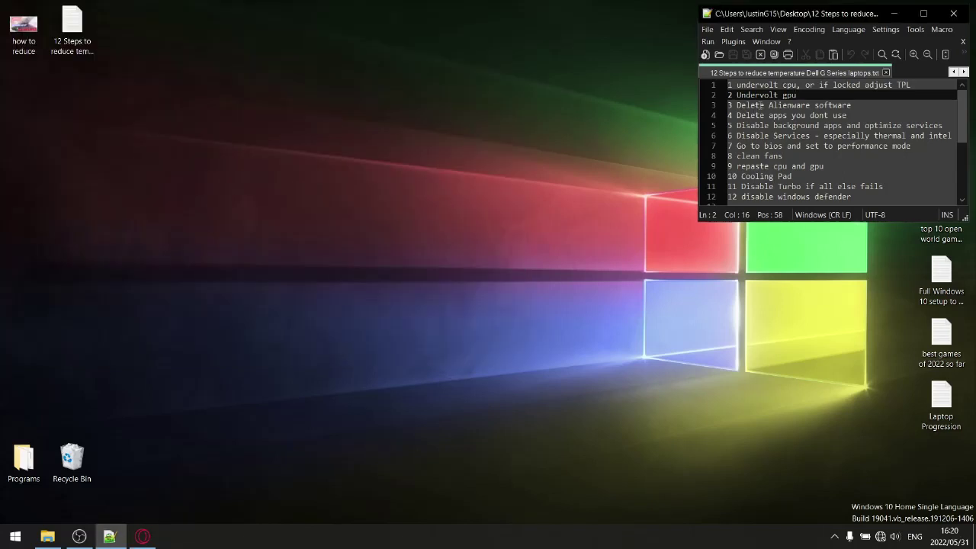
# Mark the "Delete Alienware software" line in the notes and check the installed apps in Windows Settings for Alienware software
pyautogui.click(758, 106)
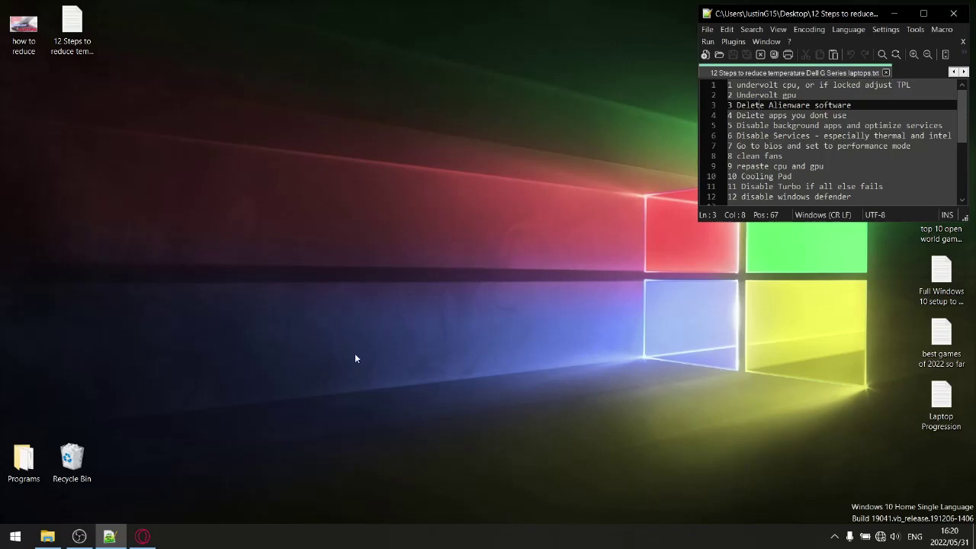
pyautogui.click(15, 536)
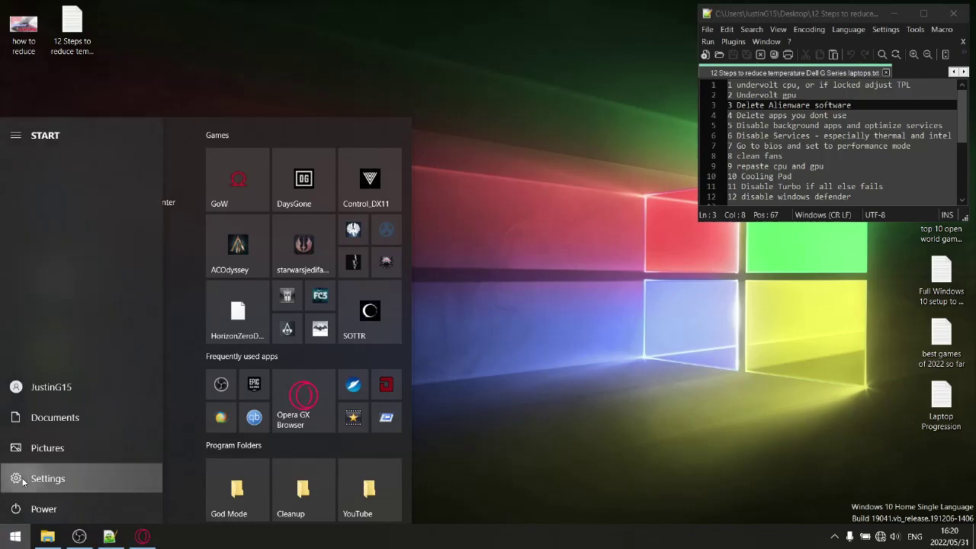
pyautogui.click(14, 478)
pyautogui.click(597, 300)
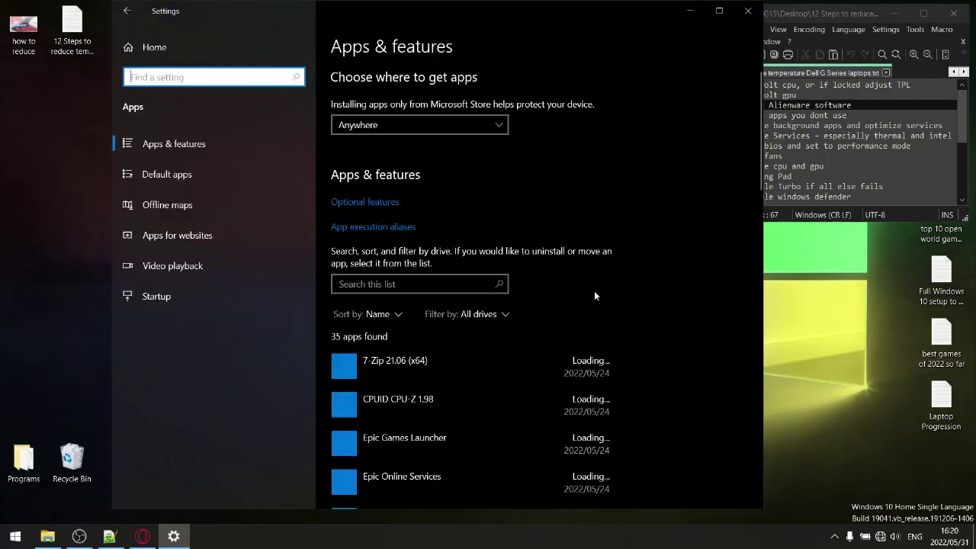
pyautogui.scroll(-2, 504, 342)
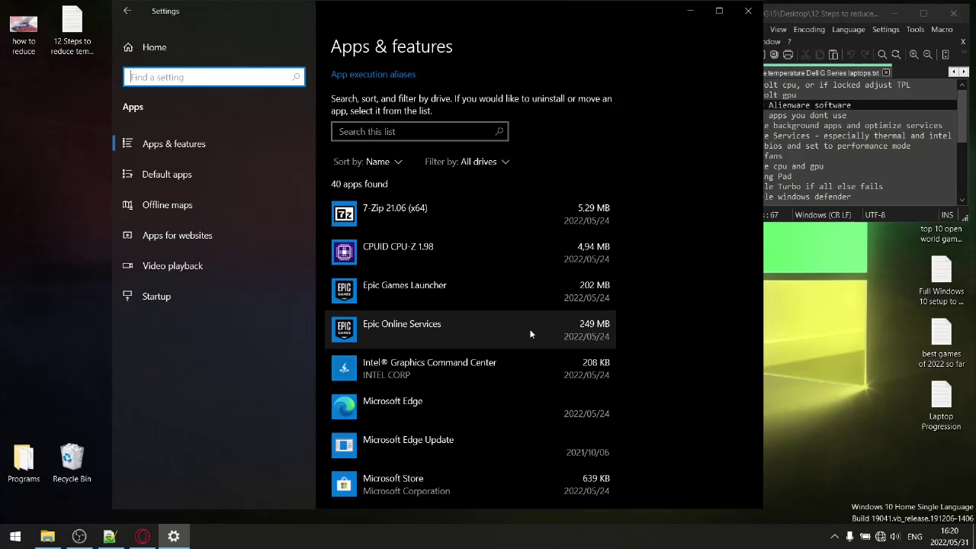
pyautogui.click(691, 11)
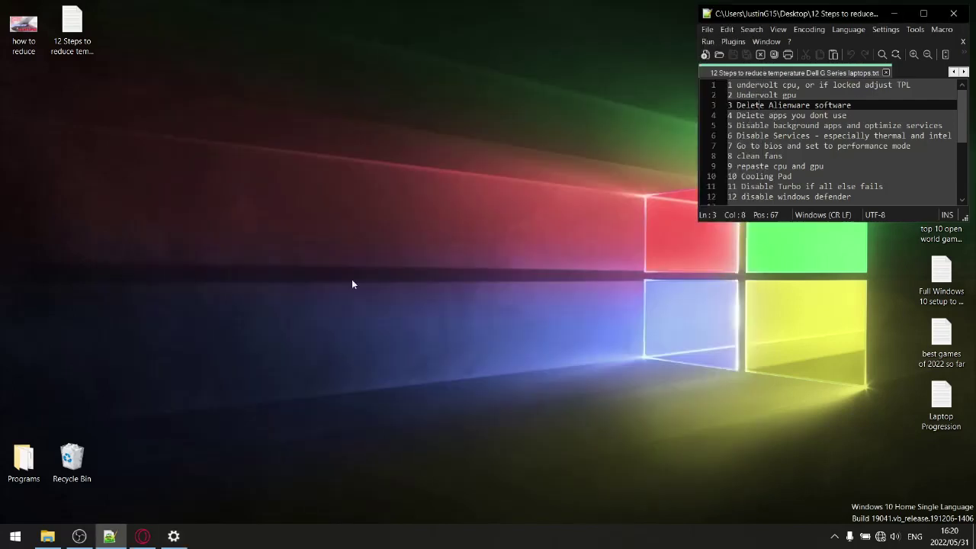
# Return to the Apps & features list in Settings and look through all installed programs for unused apps
pyautogui.click(15, 537)
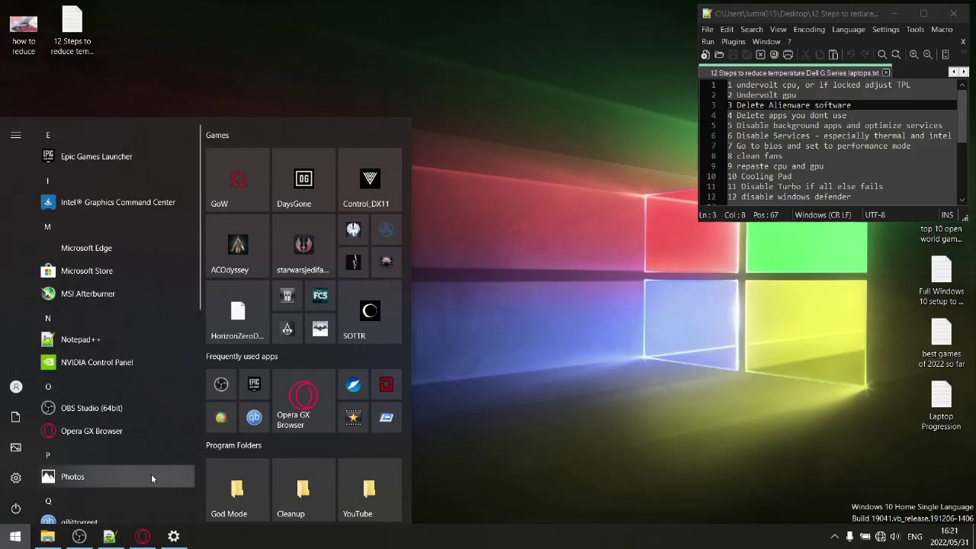
pyautogui.click(15, 478)
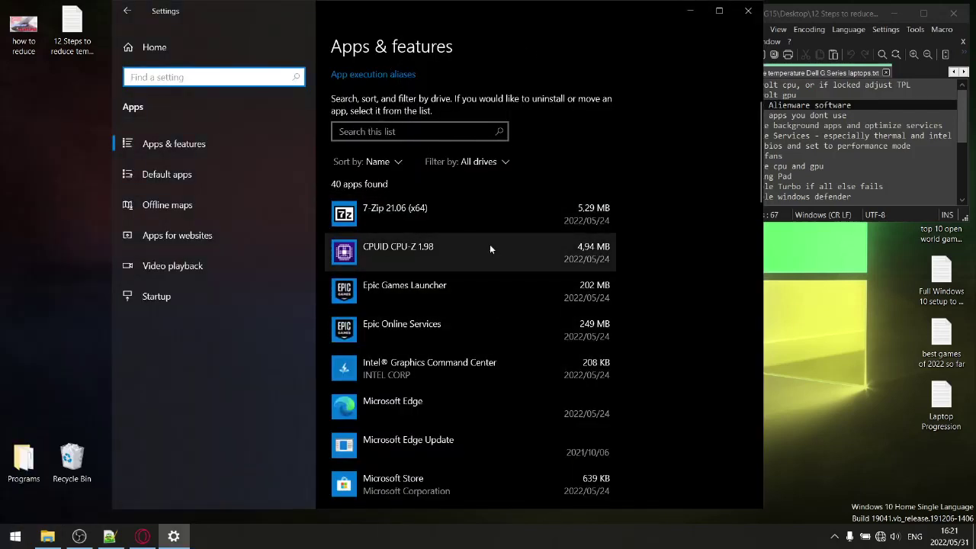
pyautogui.scroll(-2, 491, 246)
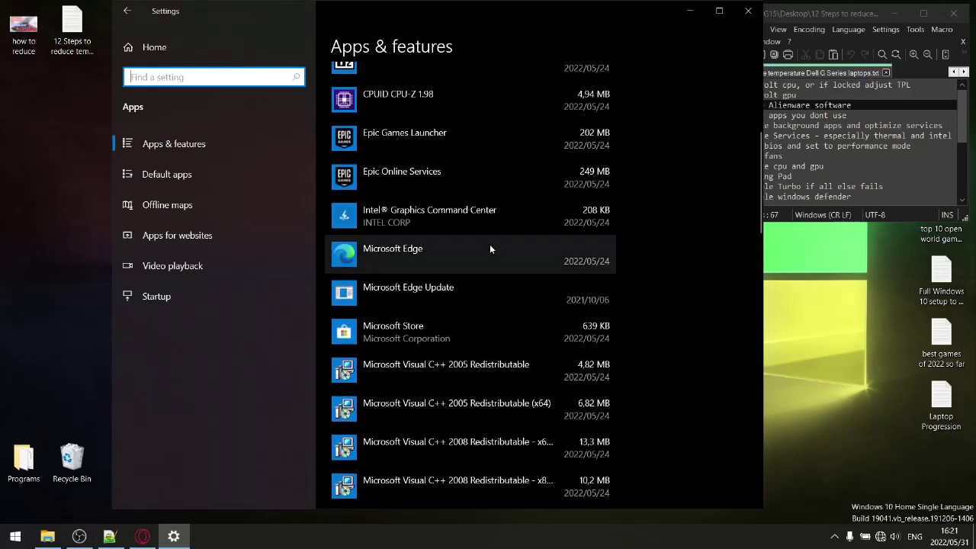
pyautogui.scroll(-3, 490, 248)
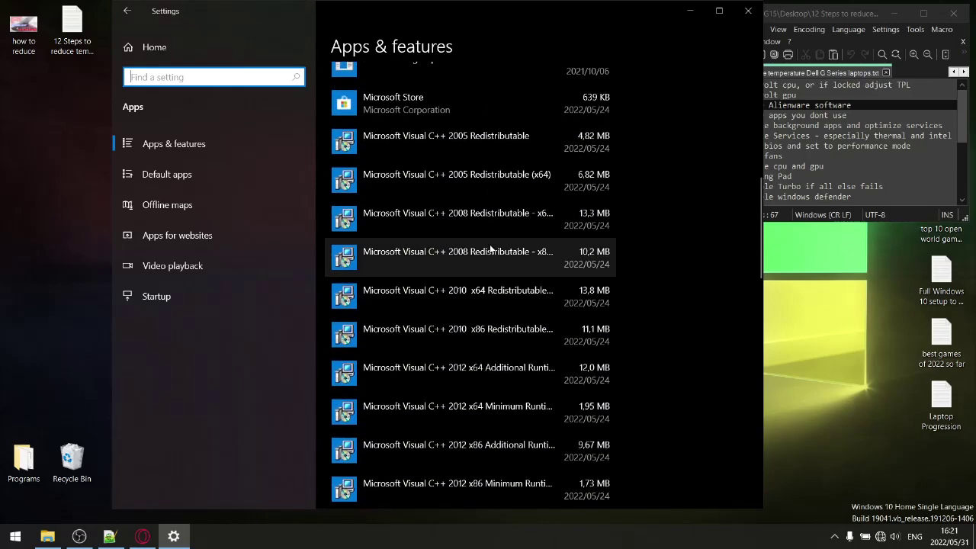
pyautogui.scroll(6, 491, 248)
pyautogui.scroll(-8, 491, 248)
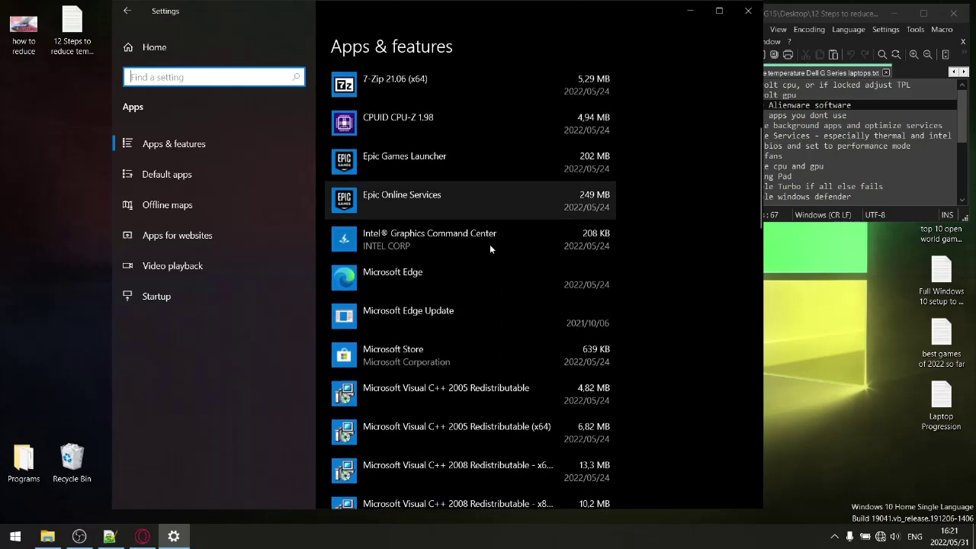
pyautogui.scroll(-8, 490, 248)
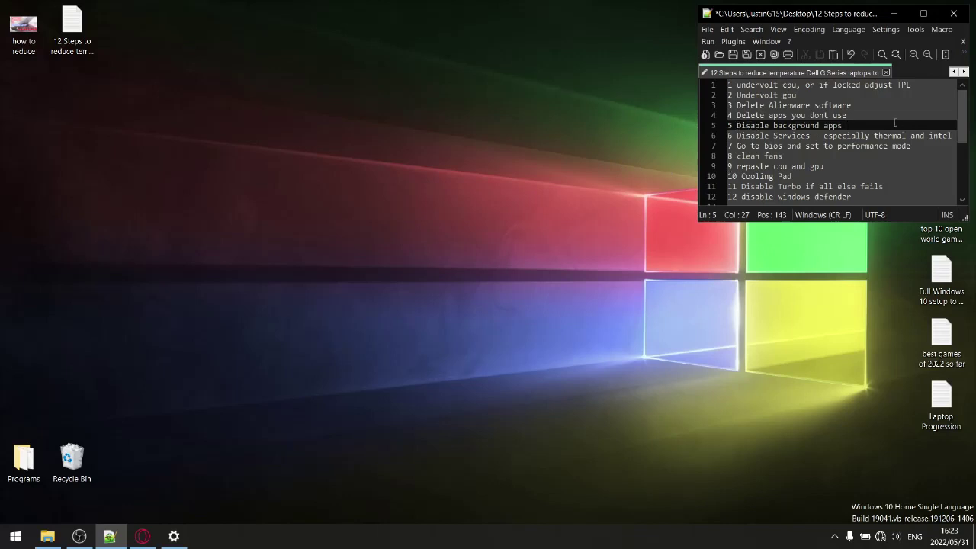
# Open the Background apps privacy settings in Windows Settings and review which apps may run in the background
pyautogui.click(15, 536)
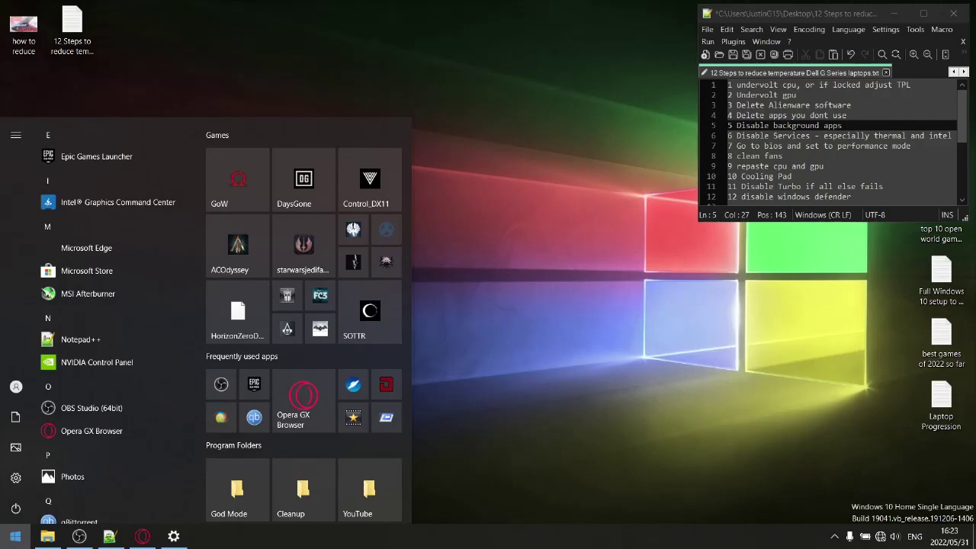
pyautogui.click(16, 478)
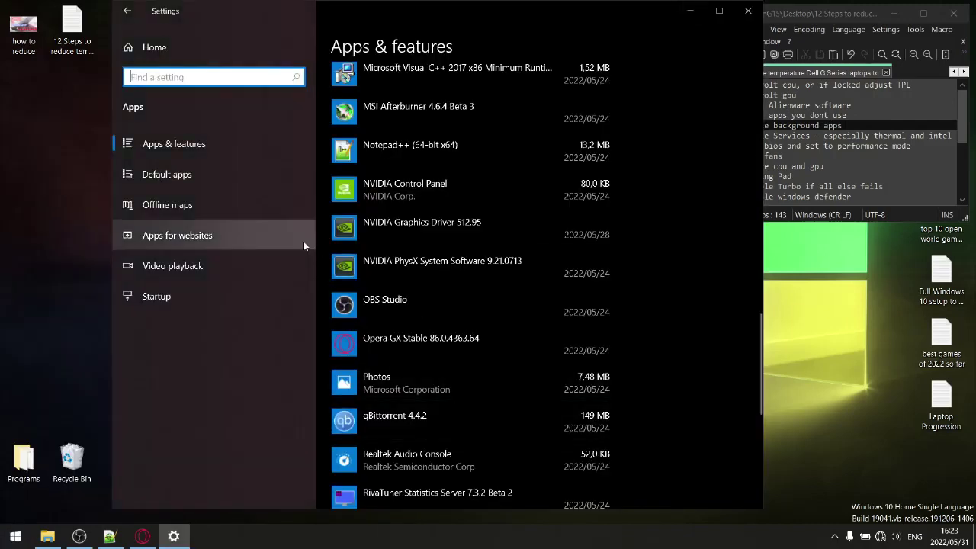
pyautogui.click(145, 48)
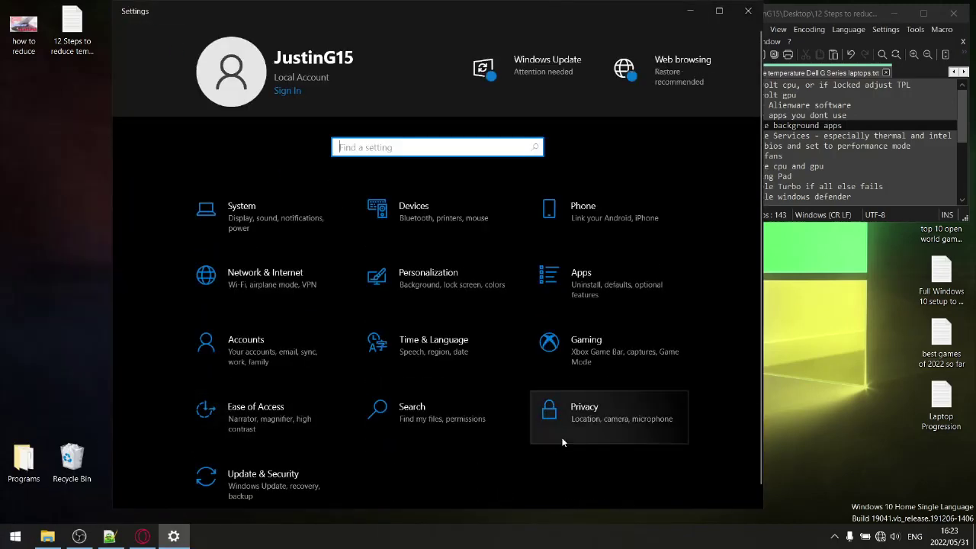
pyautogui.click(608, 412)
pyautogui.scroll(-10, 251, 220)
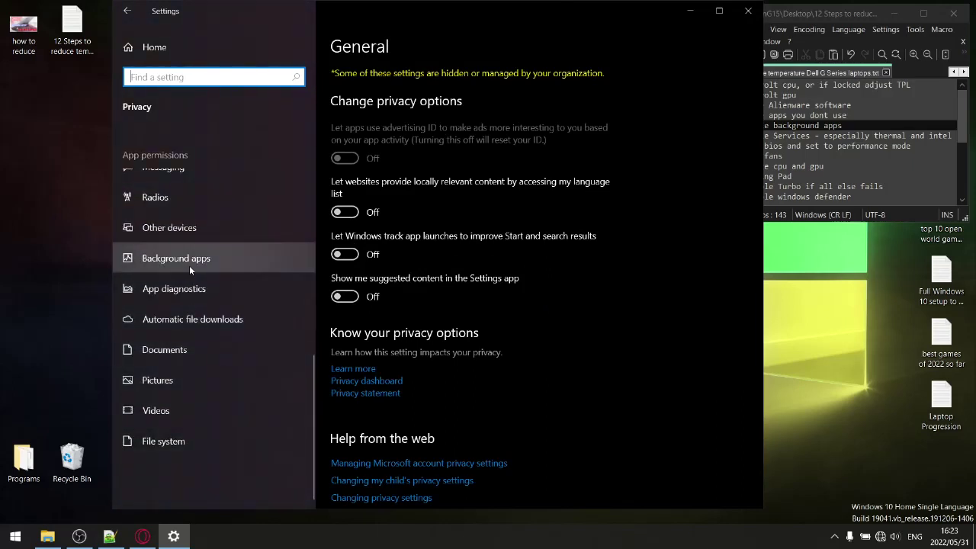
pyautogui.click(189, 265)
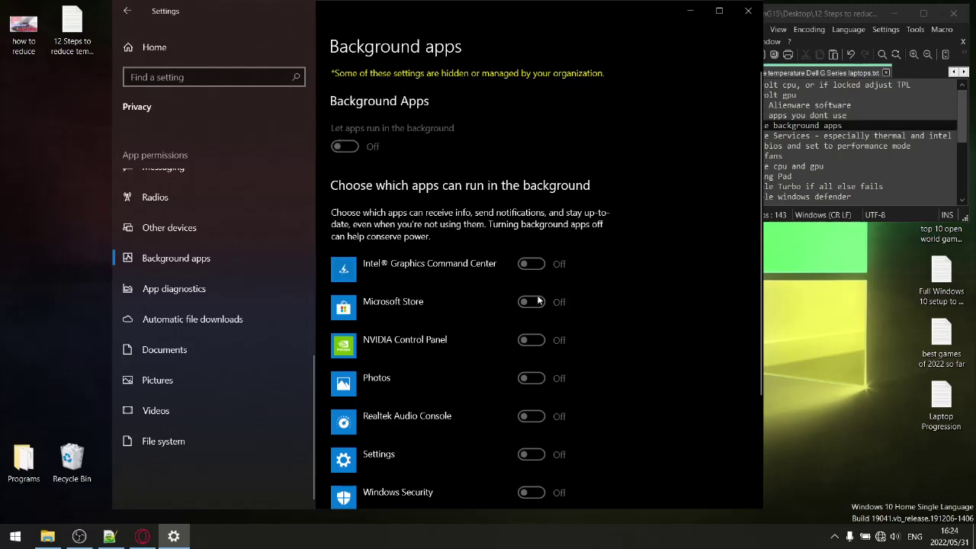
pyautogui.scroll(-3, 496, 133)
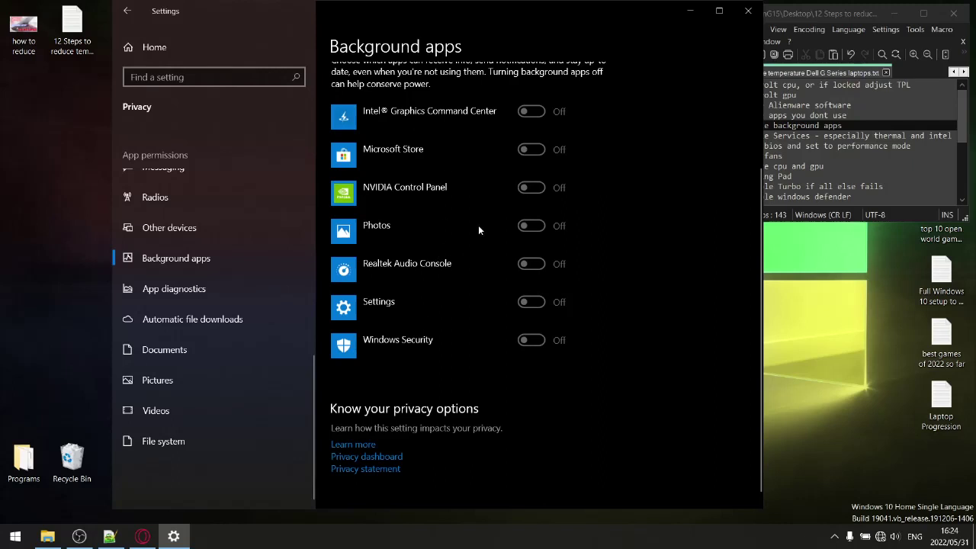
pyautogui.scroll(3, 478, 225)
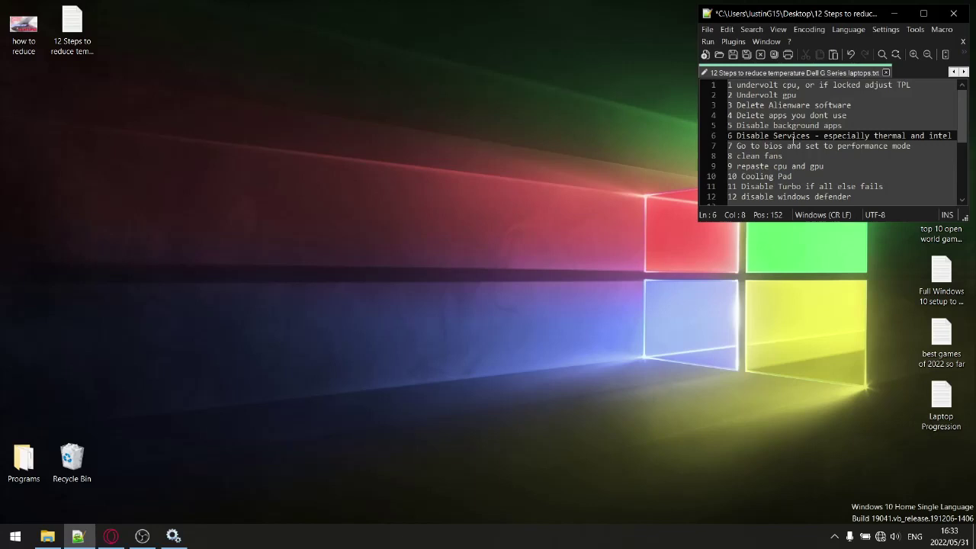
# Find and open the Windows Services app by searching for "ser", and sort the services by name
pyautogui.click(27, 541)
pyautogui.write('ser')
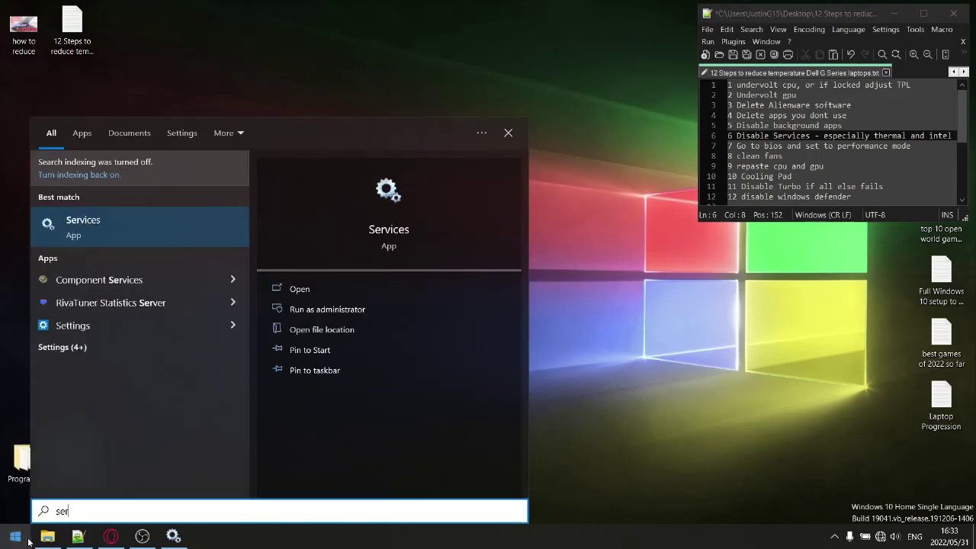
pyautogui.click(96, 220)
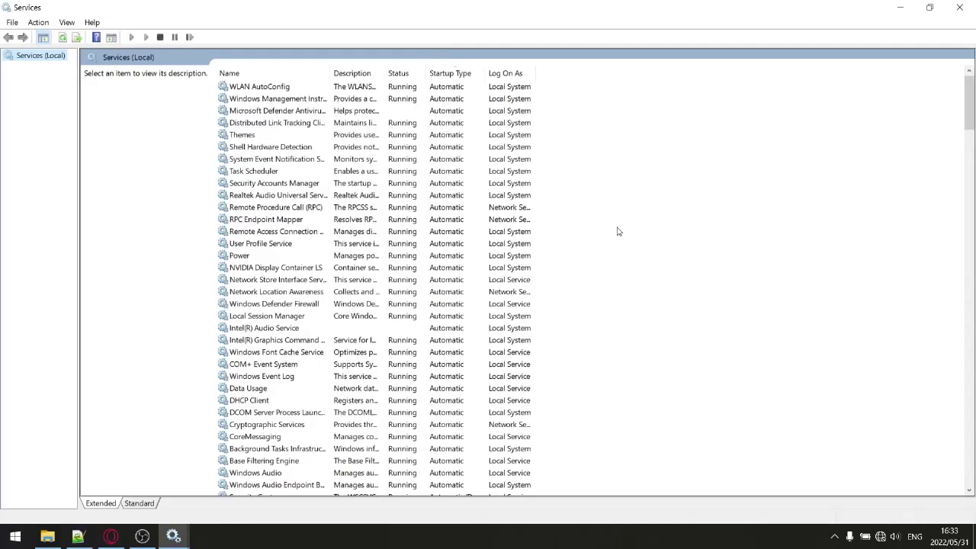
pyautogui.click(238, 73)
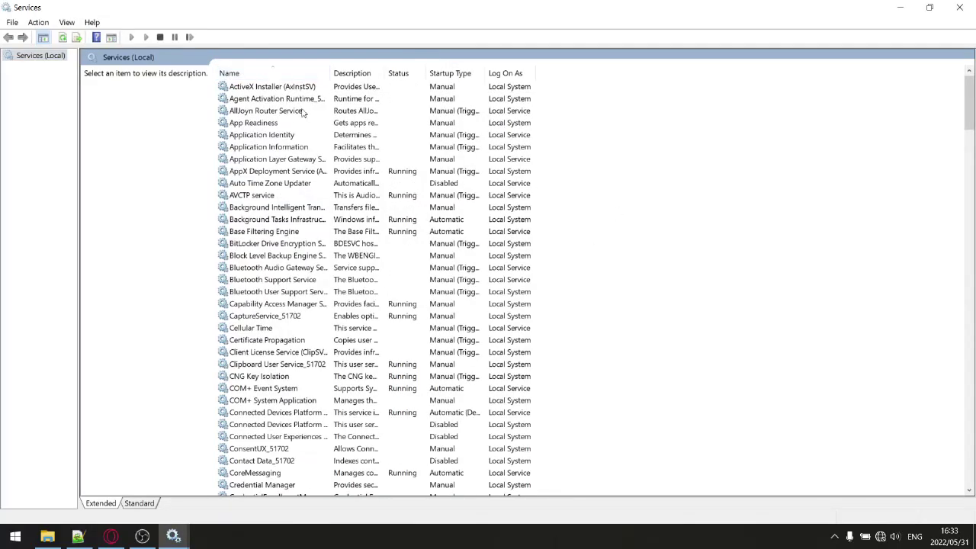